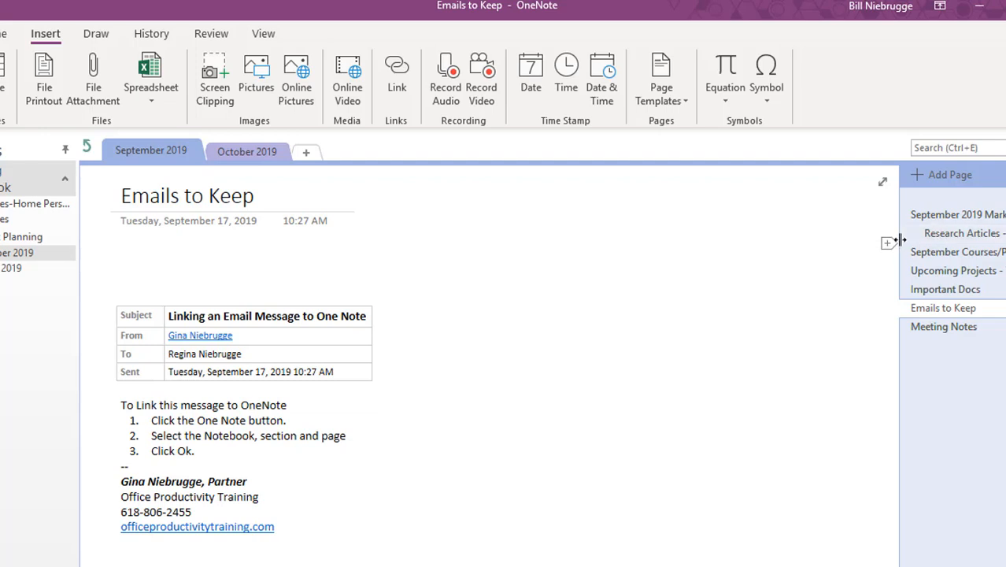
# Open the September 2019 Marketing -Tasks page and review its tagged priorities and To Do List
pyautogui.click(951, 215)
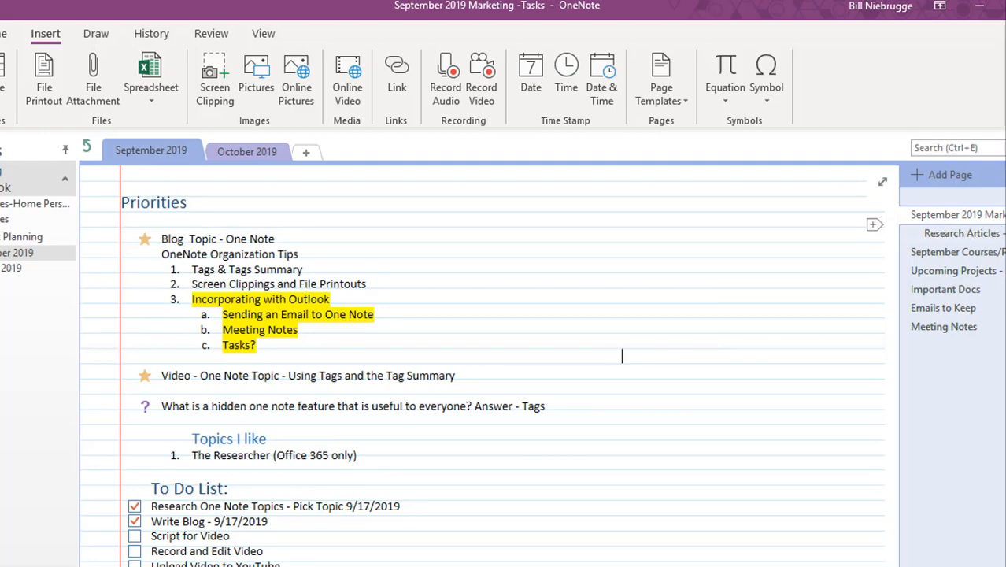
pyautogui.scroll(-2, 622, 228)
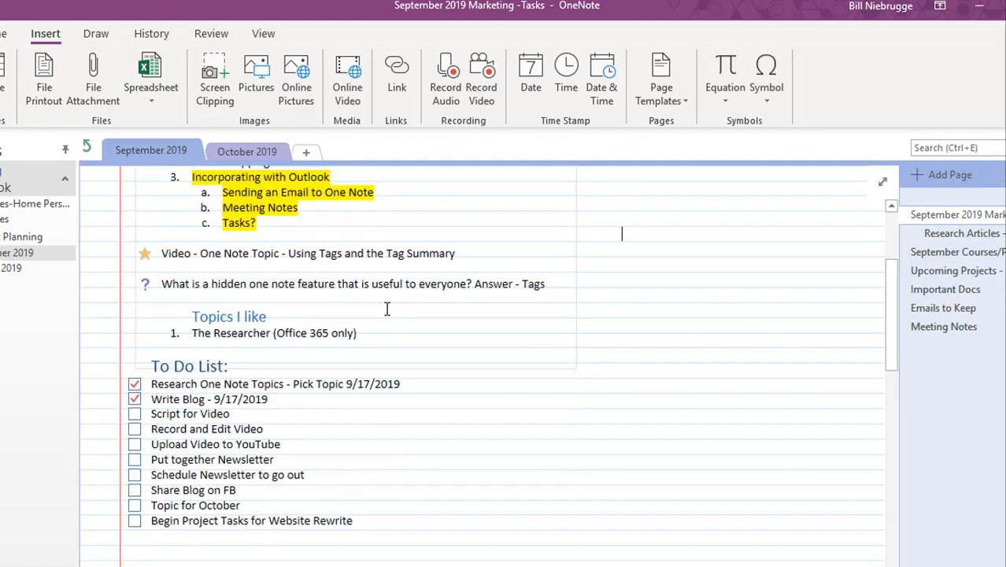
pyautogui.scroll(3, 622, 359)
pyautogui.scroll(-1, 260, 389)
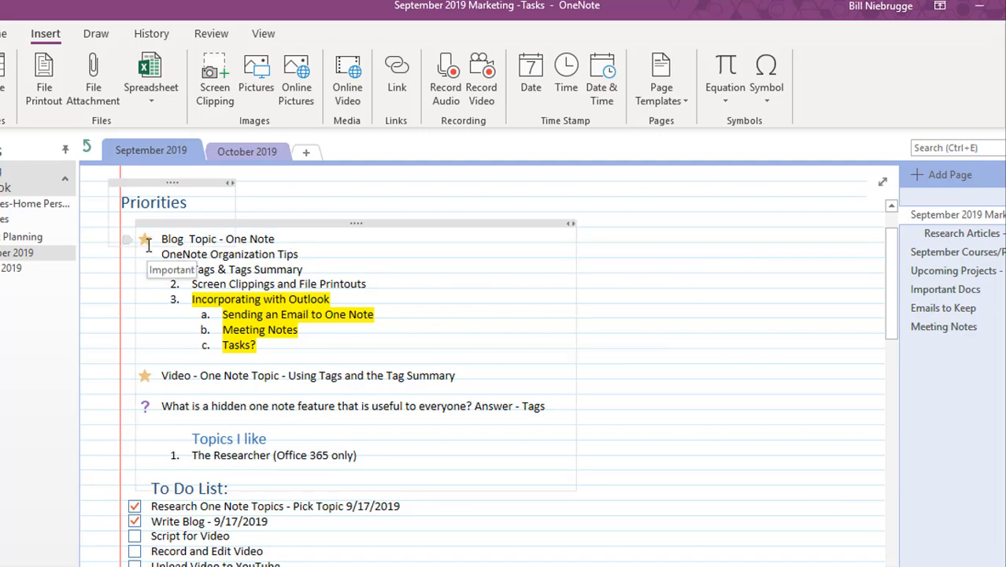
pyautogui.scroll(-3, 622, 472)
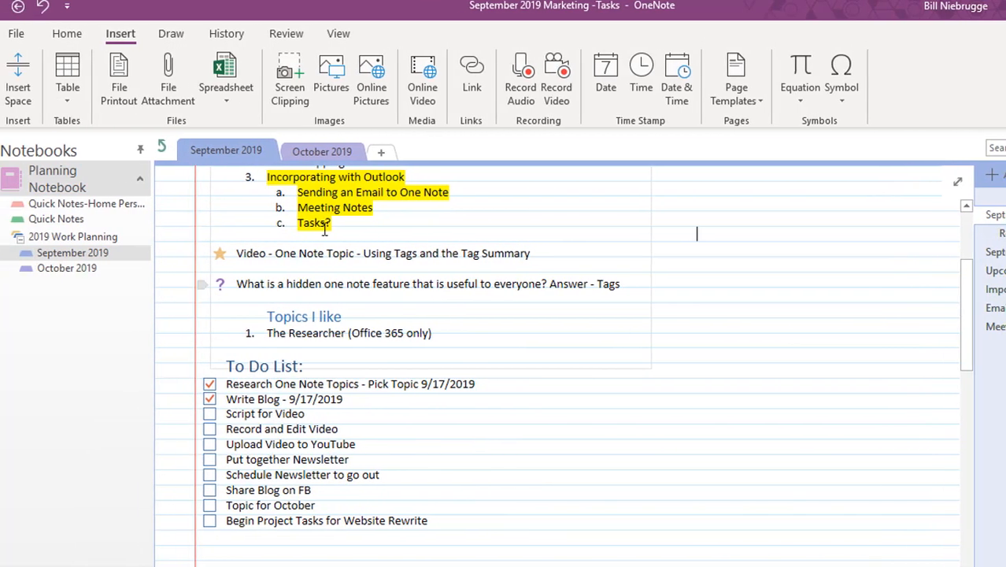
# Add an unchecked to-do item reading "Update Marketing Spreadsheet" at the end of the To Do List, with its spelling corrected
pyautogui.click(69, 35)
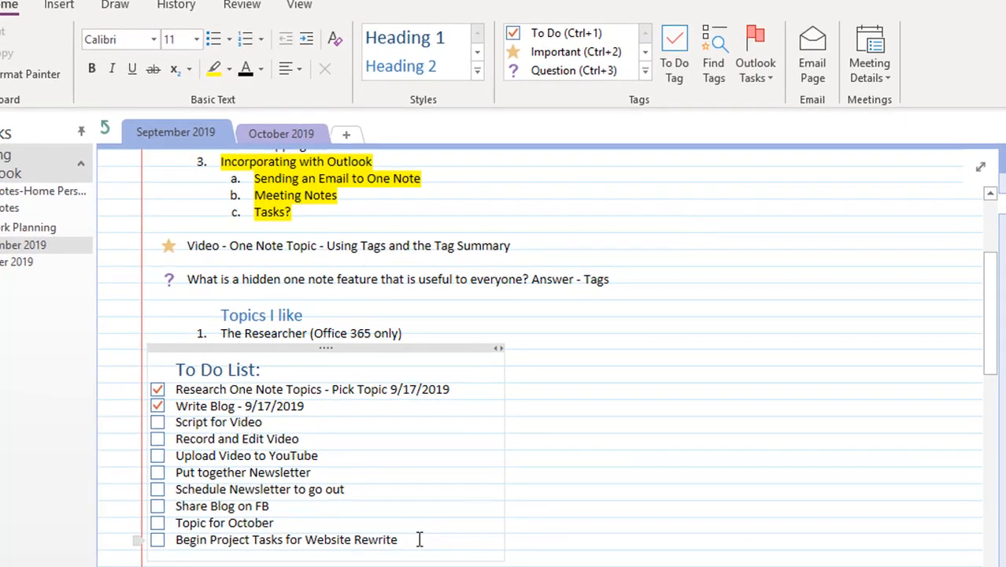
pyautogui.press('Return')
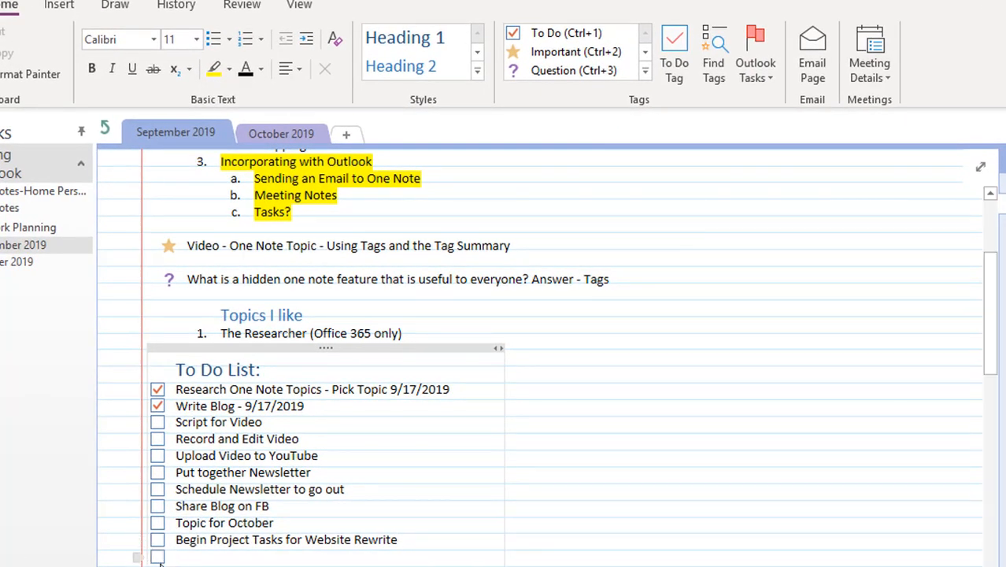
pyautogui.click(677, 51)
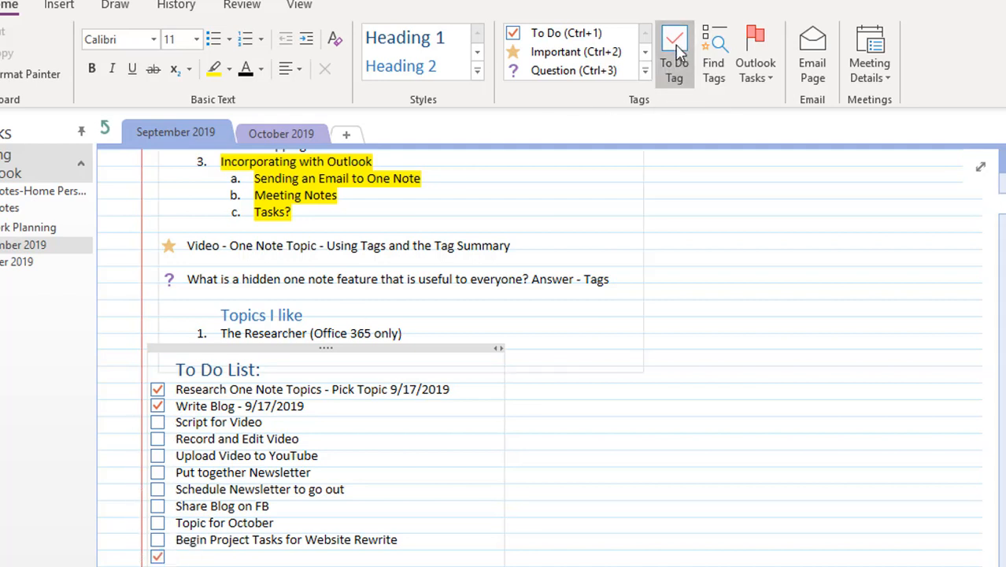
pyautogui.click(677, 52)
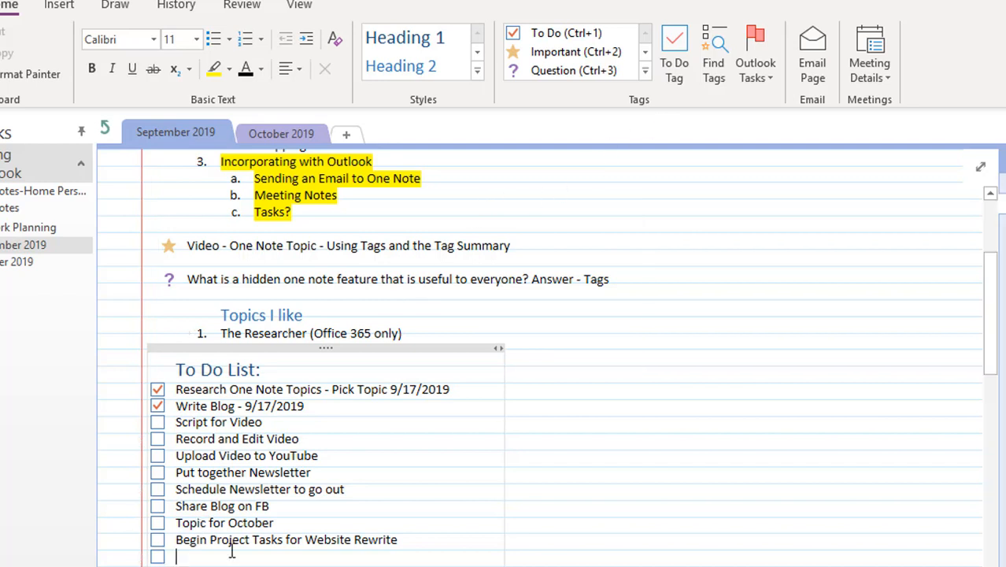
pyautogui.write('dpate Marketing')
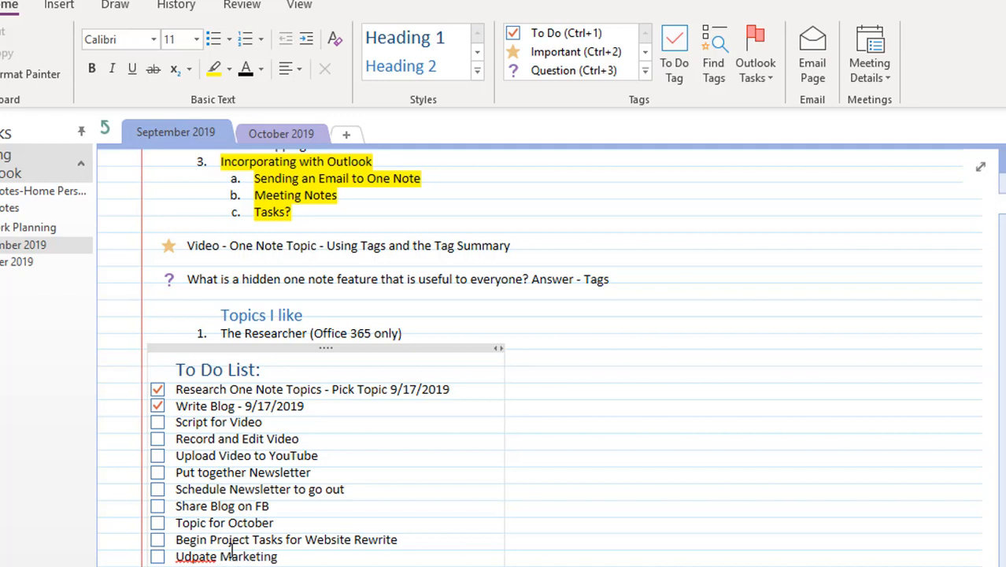
pyautogui.write(' Spreadsheet')
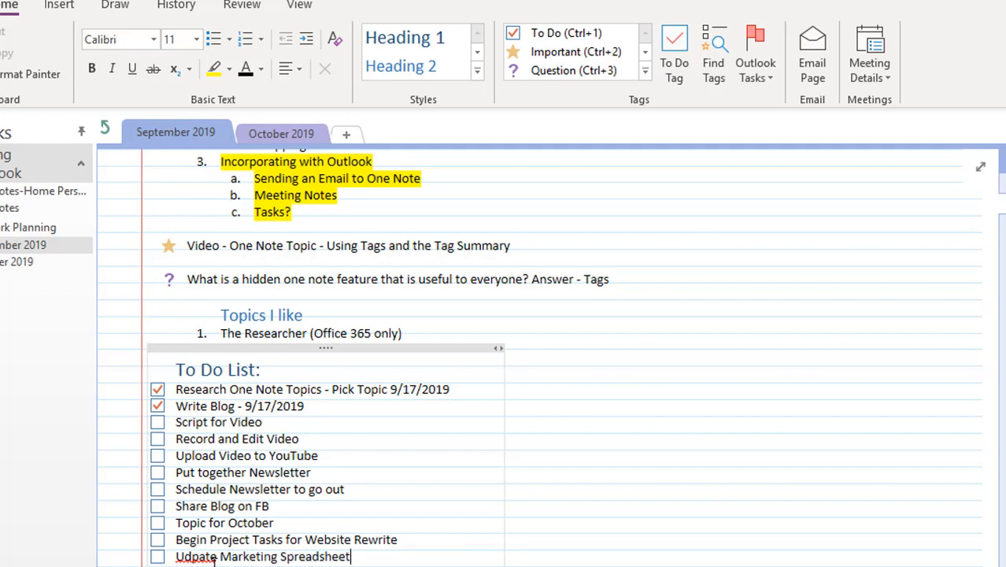
pyautogui.rightClick(214, 560)
pyautogui.click(236, 227)
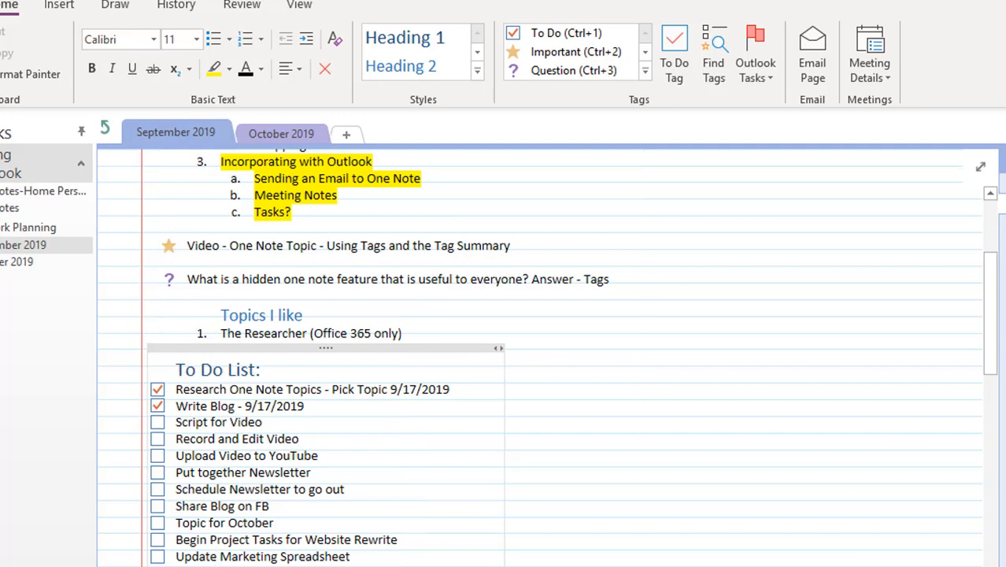
# Tag "Incorporating with Outlook" and its three sub-items under Priorities as Remember for blog
pyautogui.scroll(3, 543, 354)
pyautogui.scroll(-1, 543, 354)
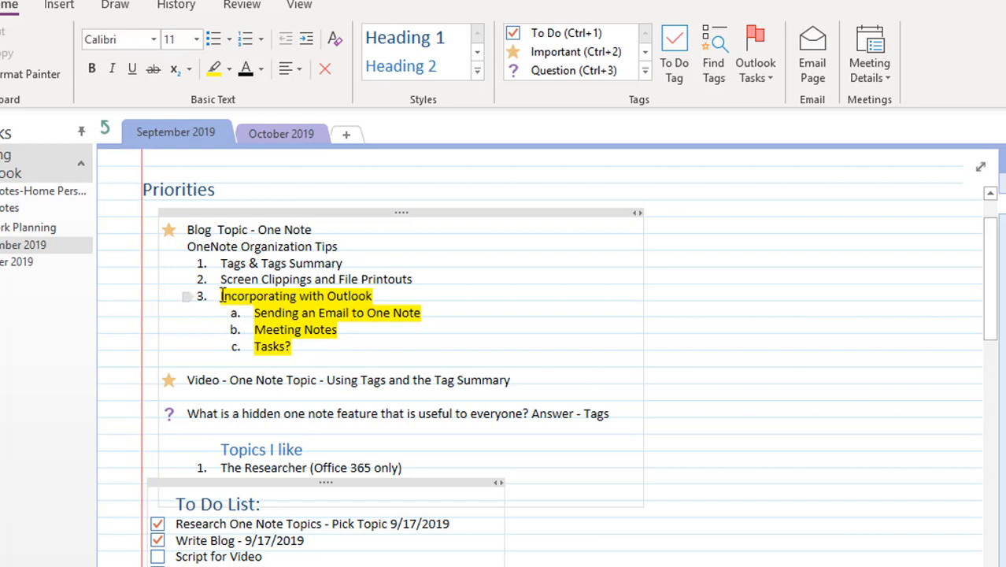
pyautogui.moveTo(221, 295); pyautogui.dragTo(296, 346)
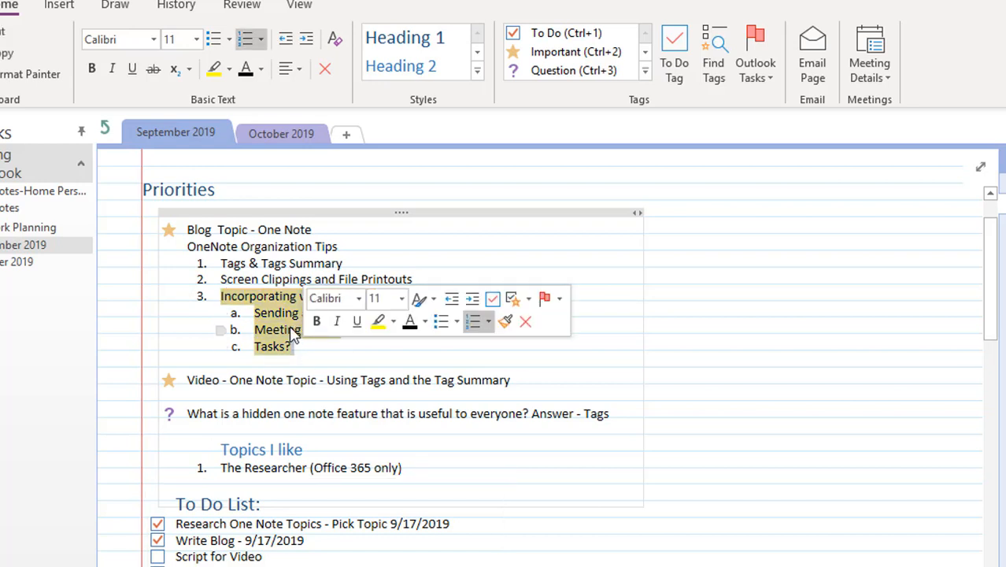
pyautogui.click(645, 73)
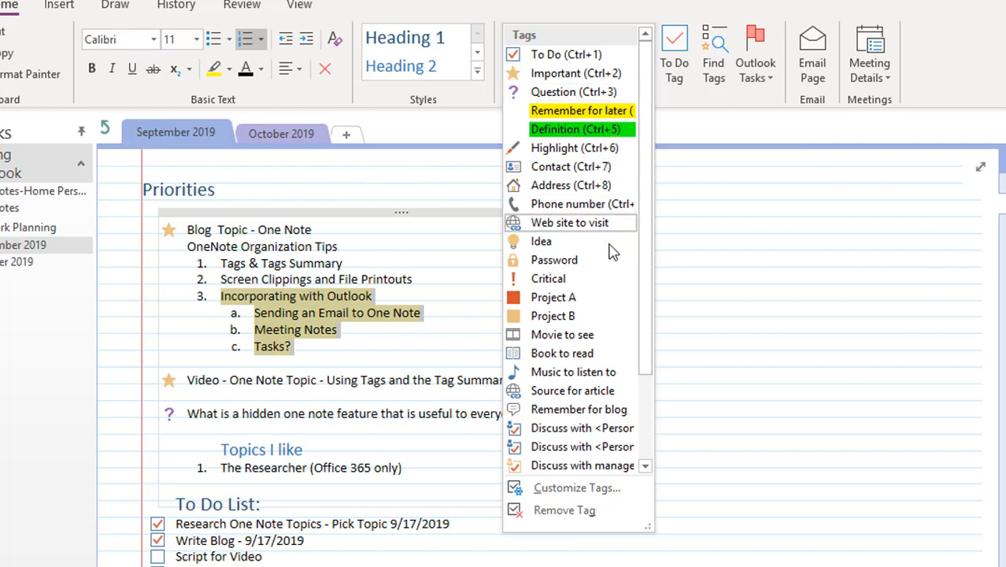
pyautogui.click(601, 414)
pyautogui.click(537, 337)
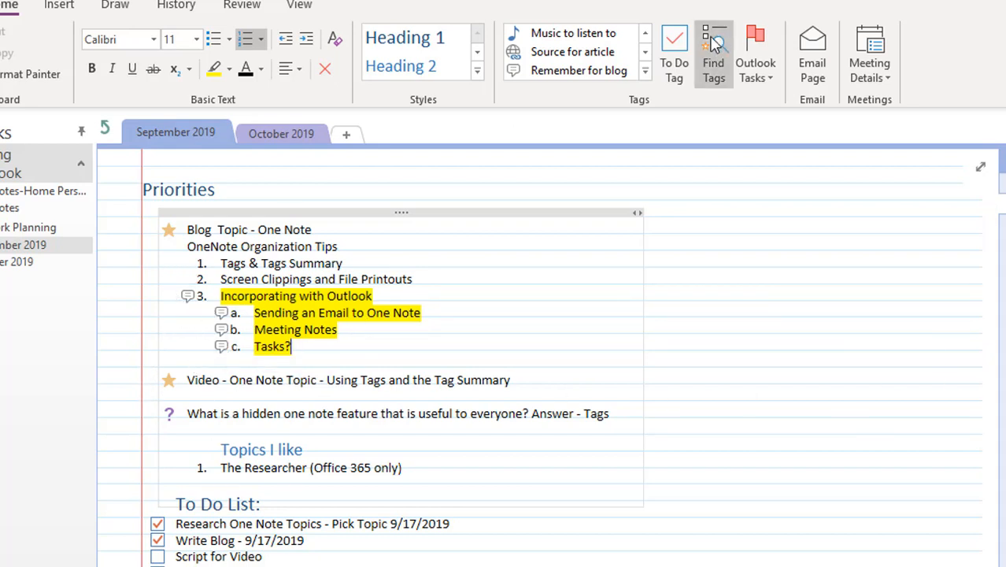
pyautogui.click(644, 70)
pyautogui.click(763, 197)
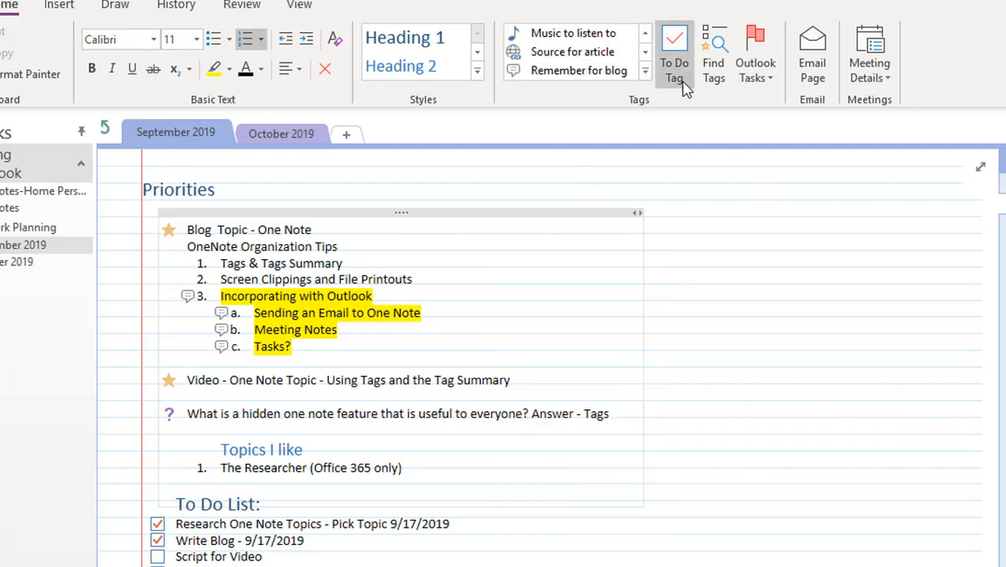
pyautogui.scroll(2, 754, 429)
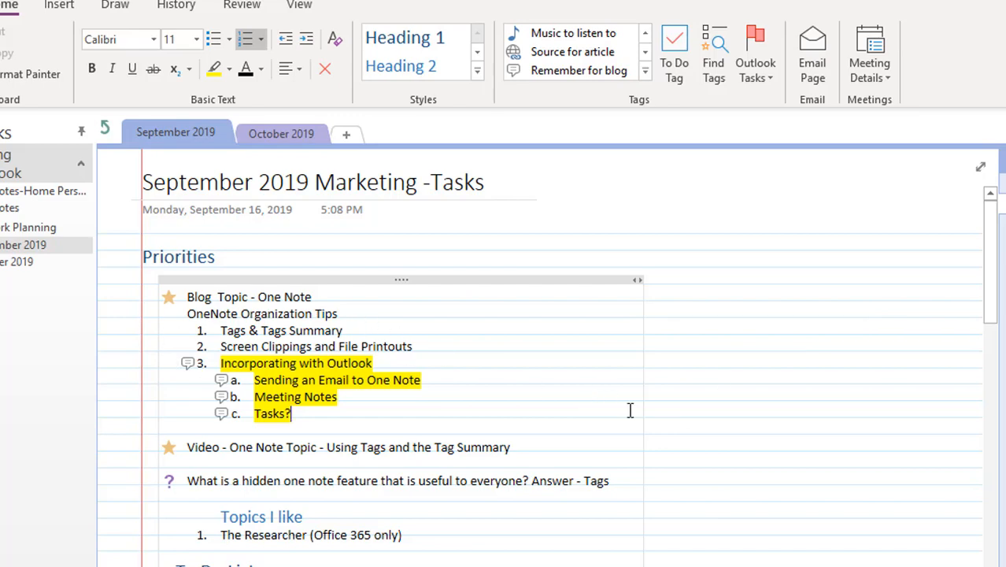
pyautogui.scroll(-3, 692, 373)
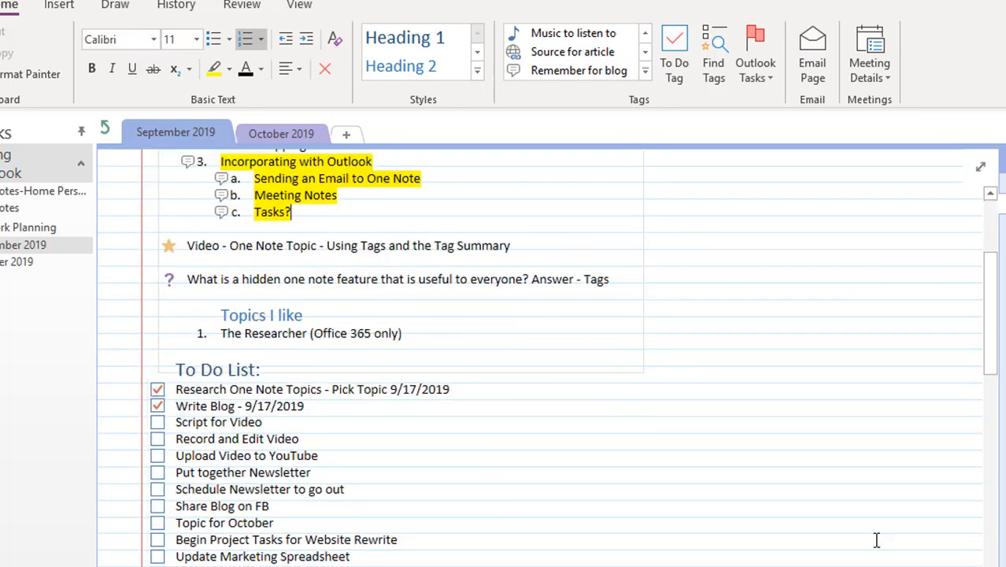
pyautogui.scroll(3, 846, 510)
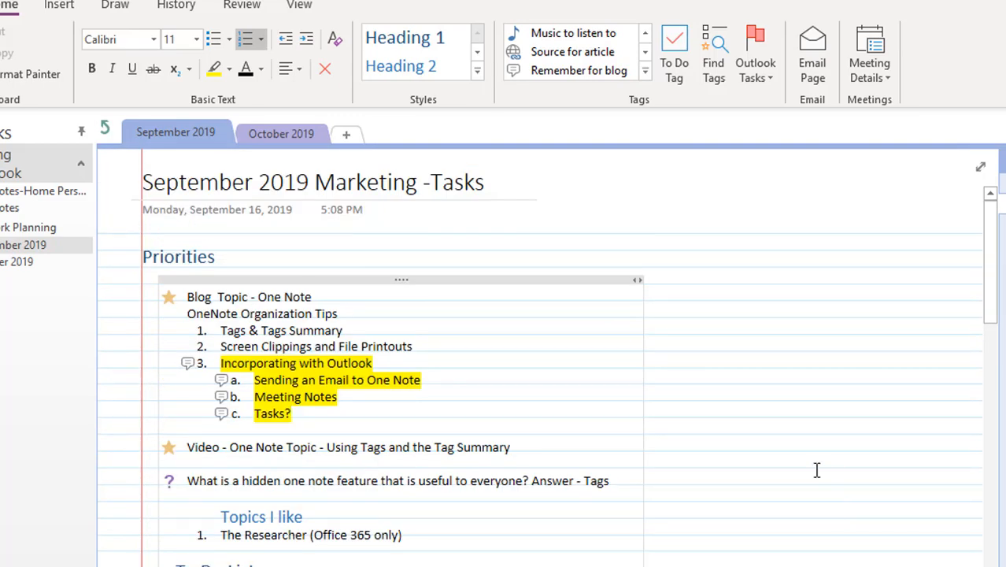
# Find the tagged notes with the Tags Summary, group them by Title, and look through the list
pyautogui.click(718, 75)
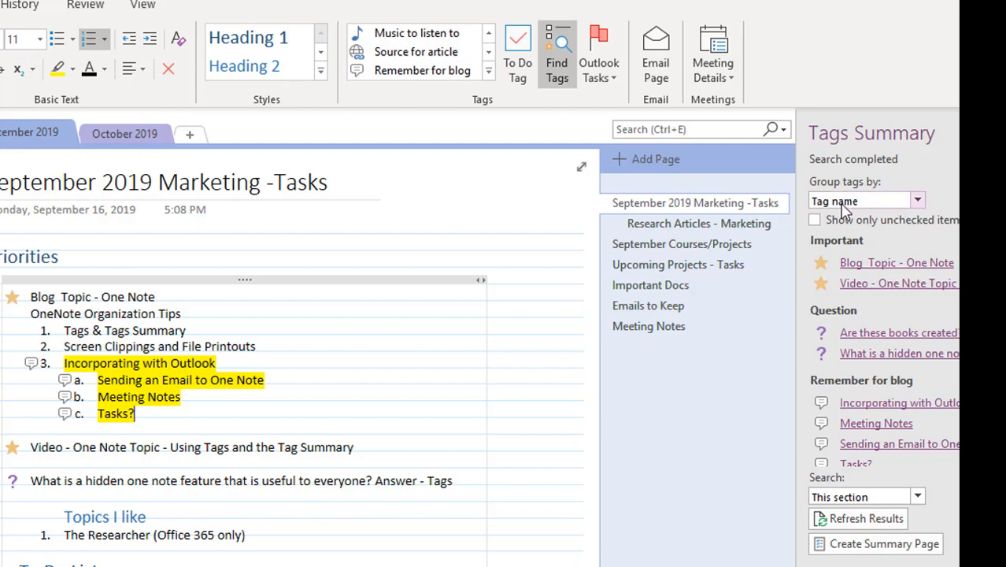
pyautogui.click(917, 201)
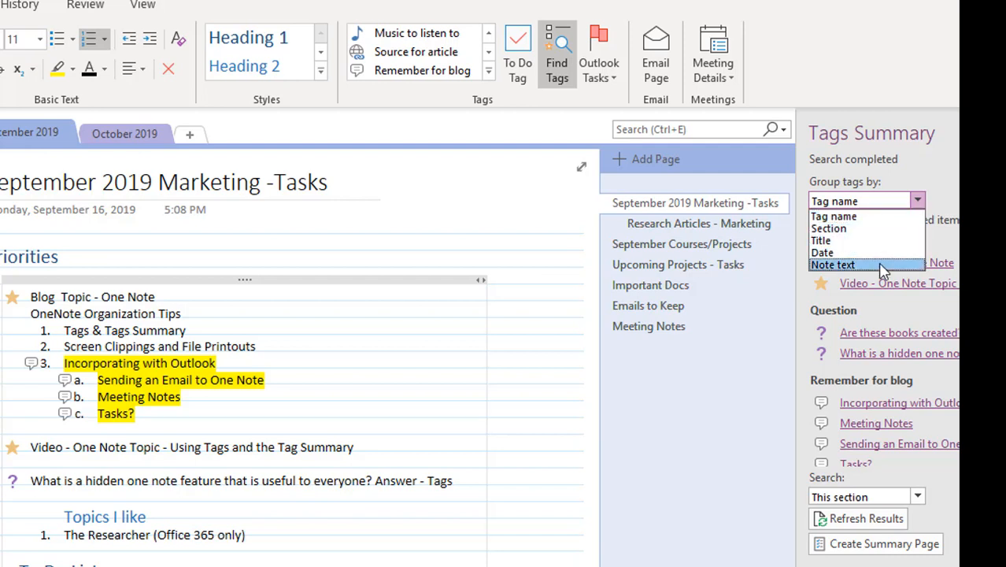
pyautogui.click(844, 241)
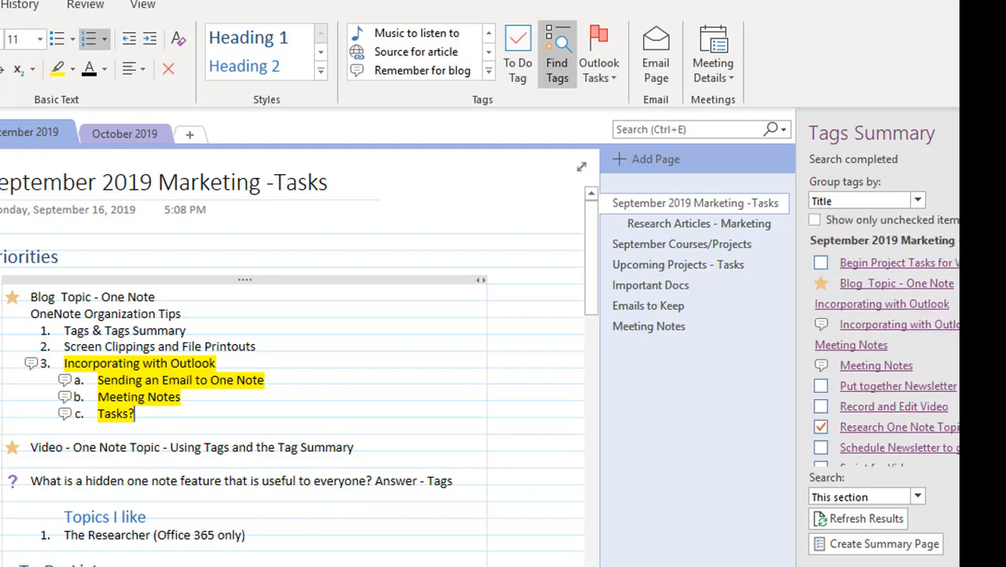
pyautogui.scroll(-1, 874, 256)
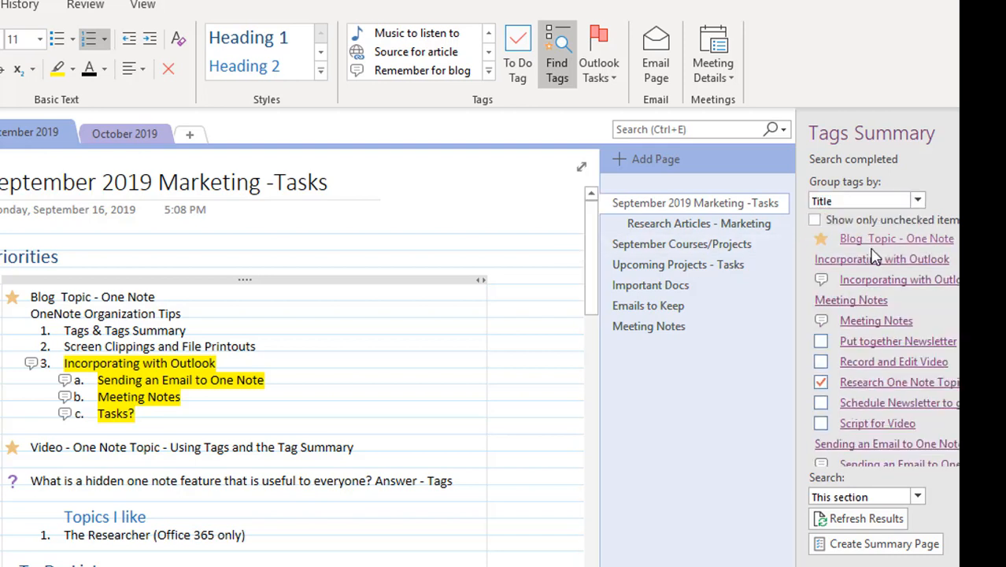
pyautogui.scroll(-1, 874, 256)
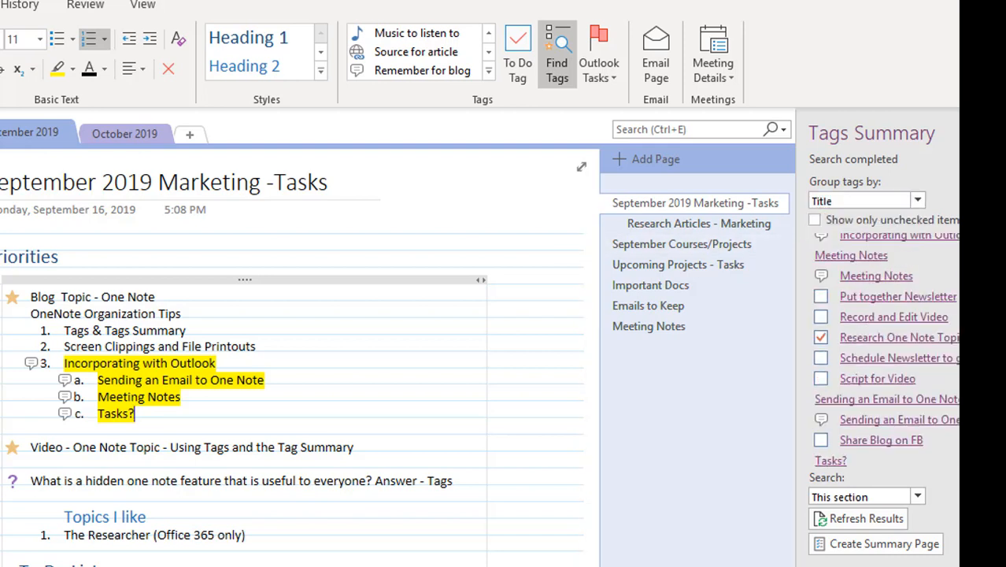
# Check the available tag search scopes, keep This section, and refresh the results
pyautogui.click(918, 499)
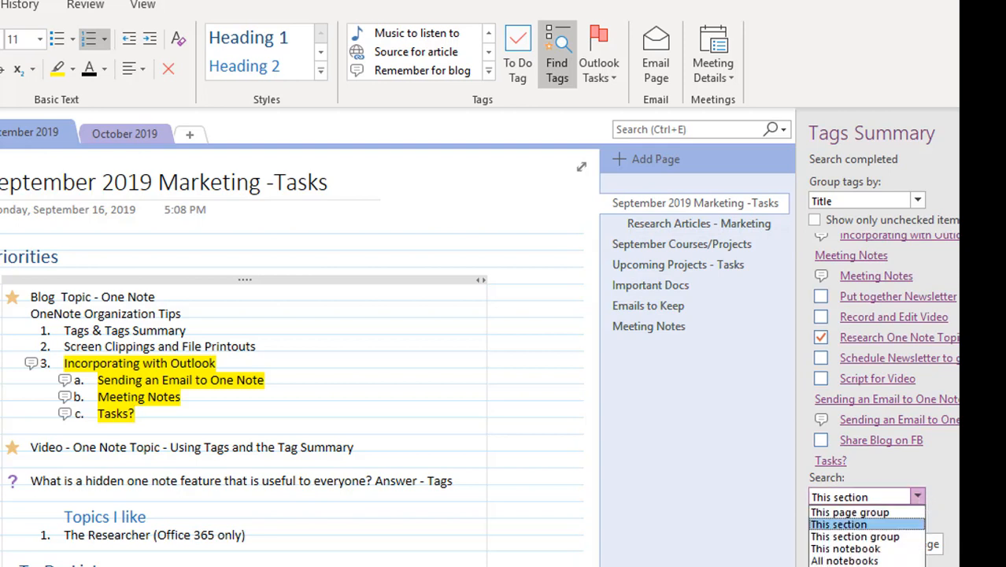
pyautogui.click(951, 501)
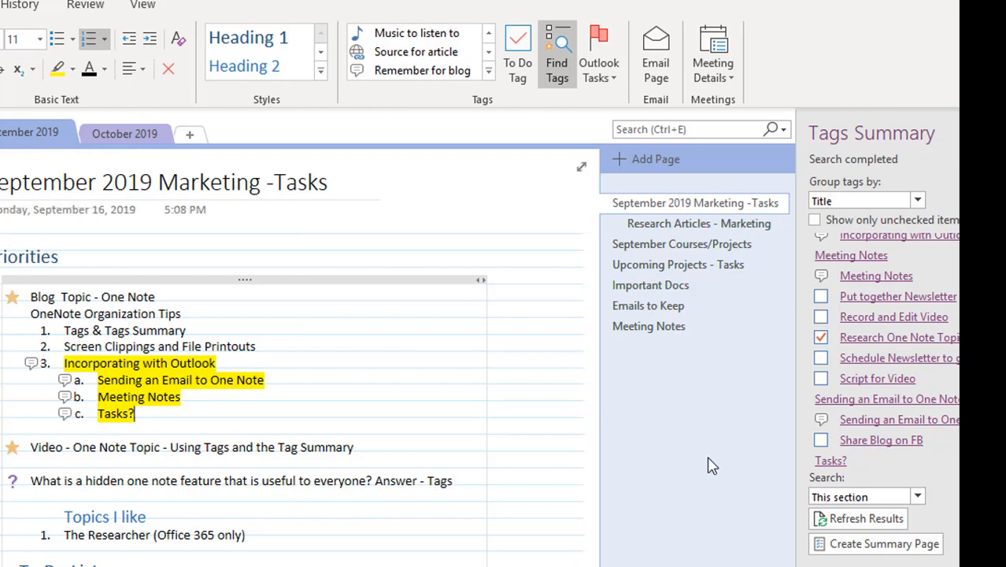
pyautogui.click(876, 520)
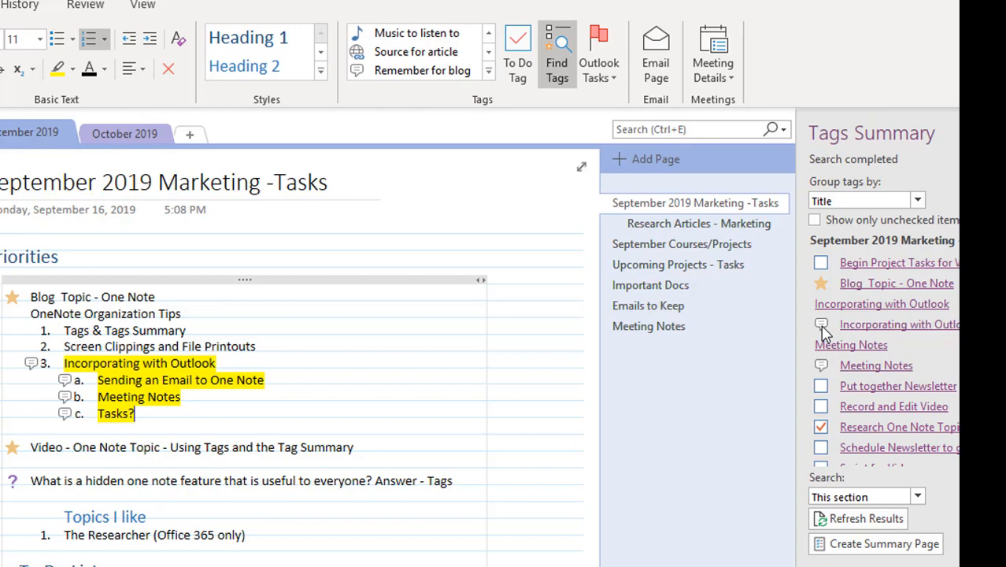
# Create a summary page from the tag results and review the tagged items it lists
pyautogui.click(860, 544)
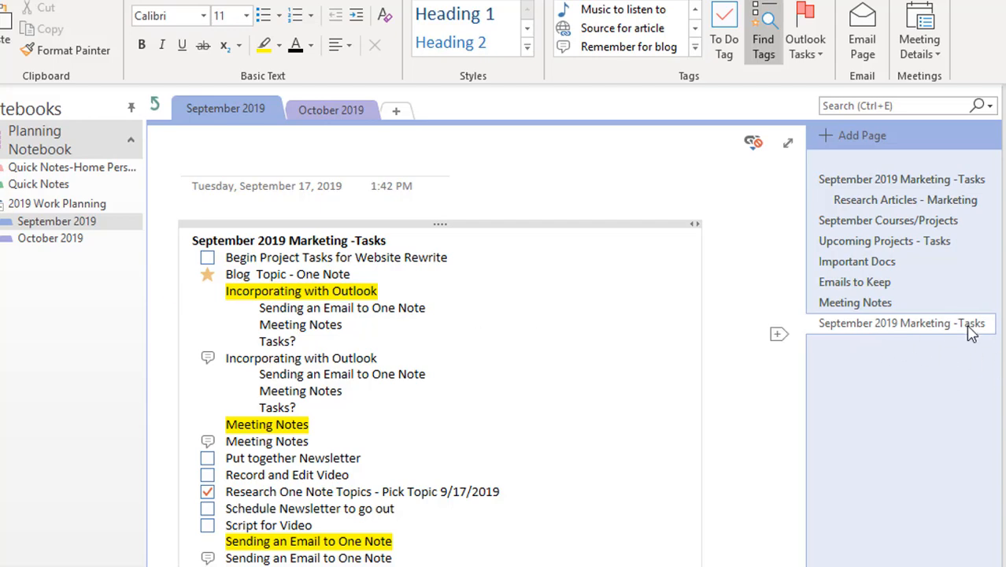
pyautogui.scroll(-3, 489, 328)
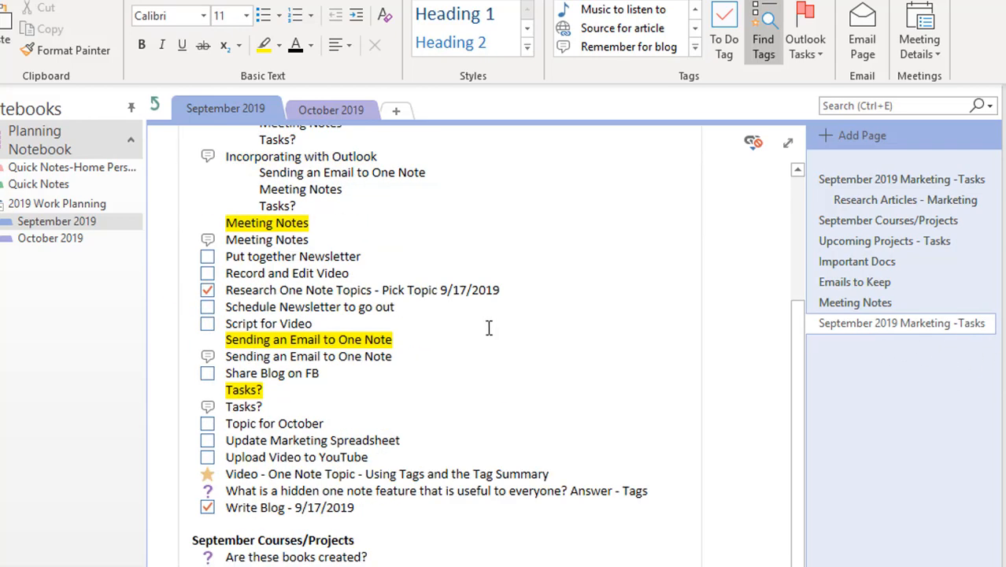
pyautogui.scroll(3, 455, 501)
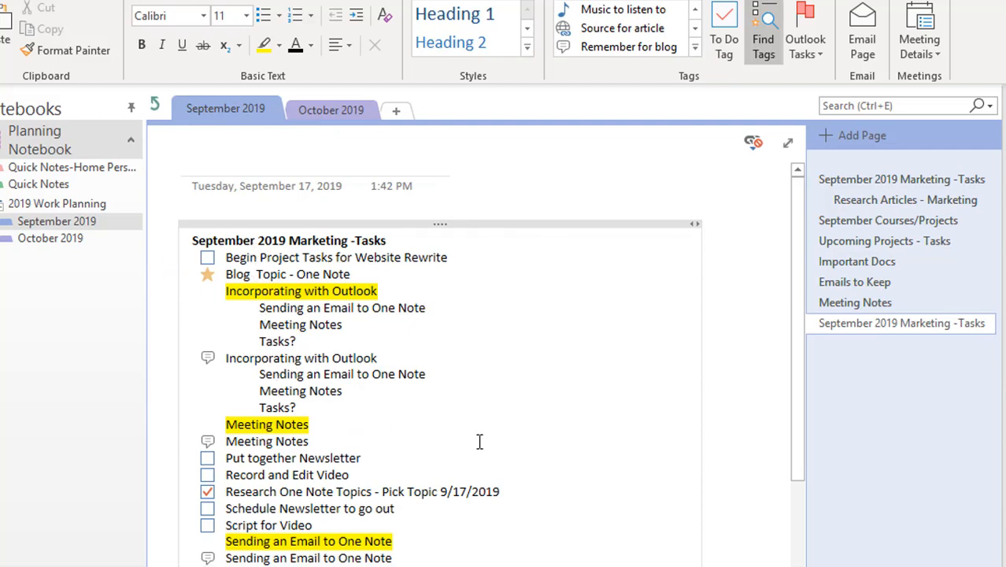
pyautogui.scroll(-2, 478, 441)
pyautogui.scroll(-1, 478, 441)
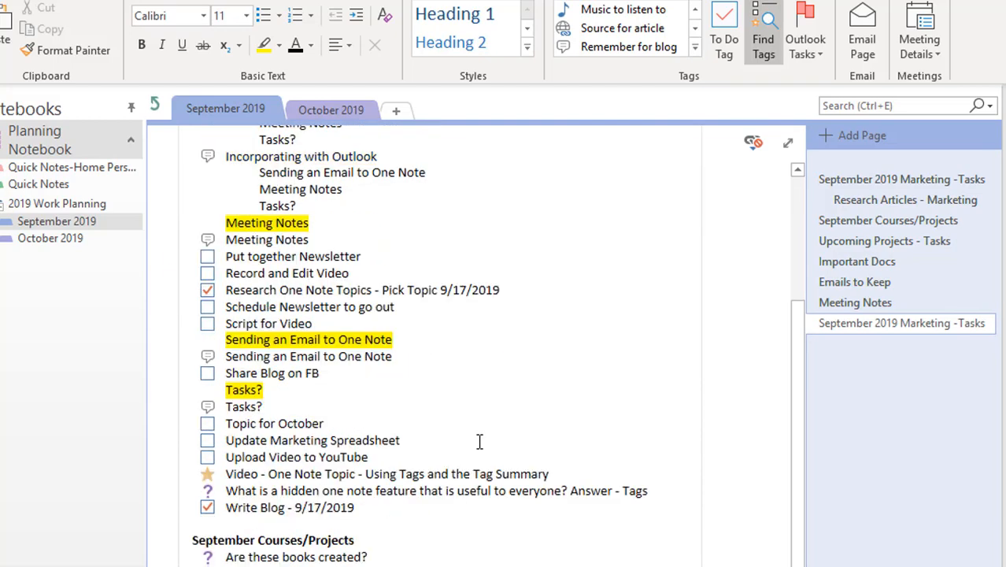